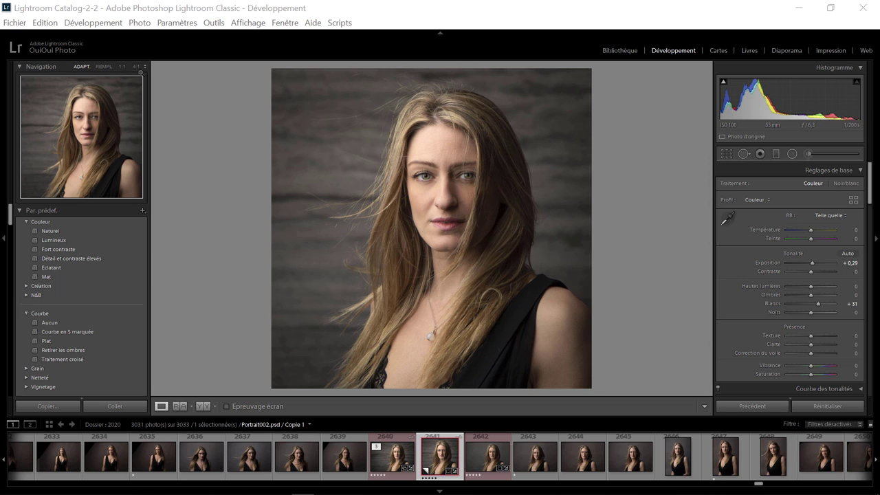
Step: Open Lightroom's preferences from the Edit menu and close them without changes
left_click(46, 23)
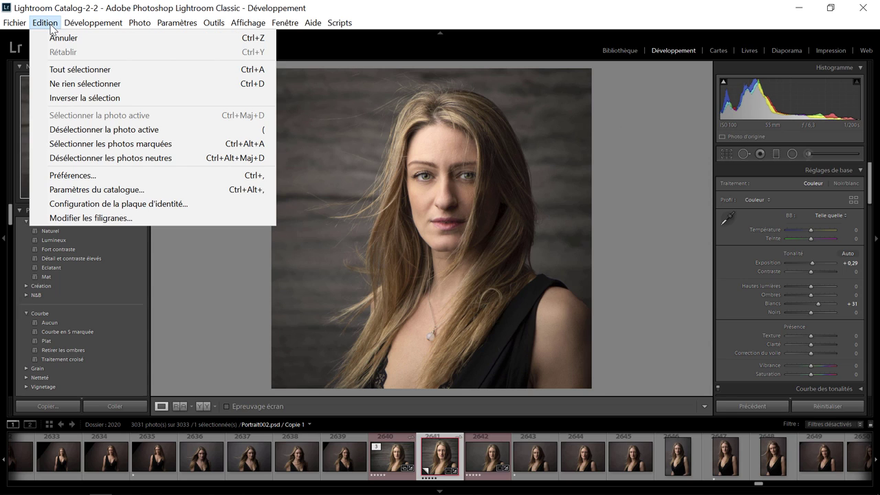
left_click(74, 176)
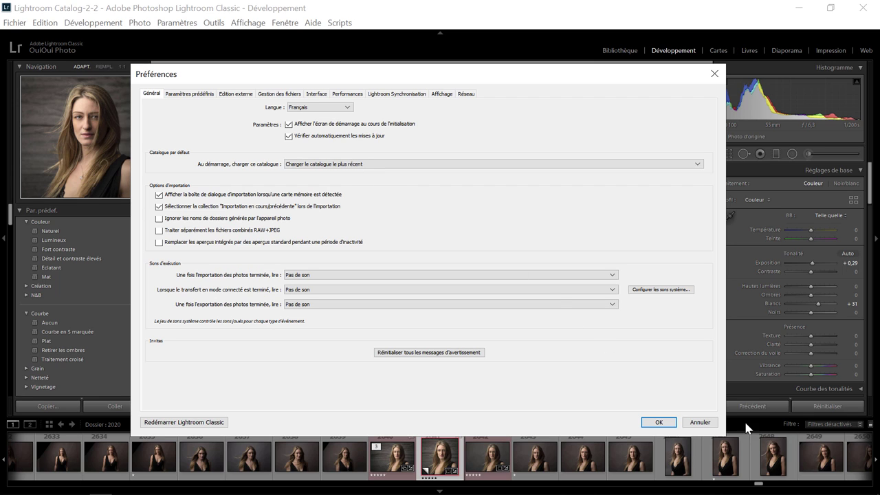
left_click(703, 422)
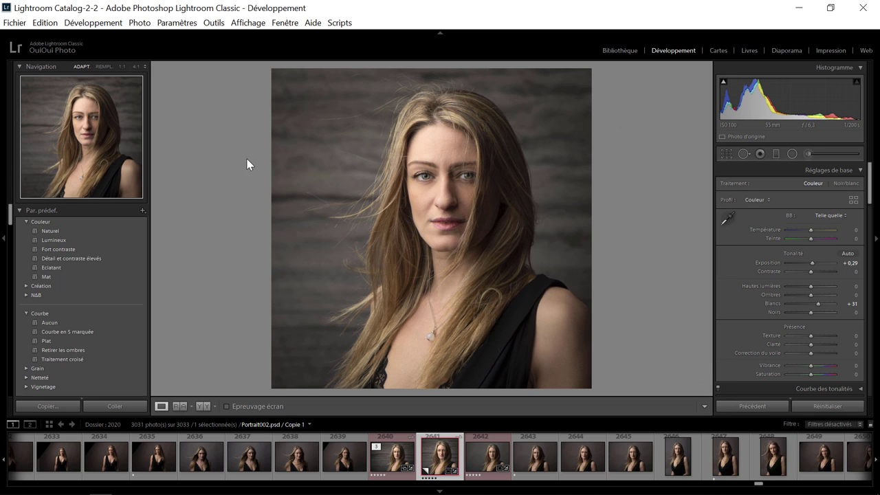
Step: From Catalog Settings, reveal the catalog's F:\Photo folder in File Explorer
left_click(46, 23)
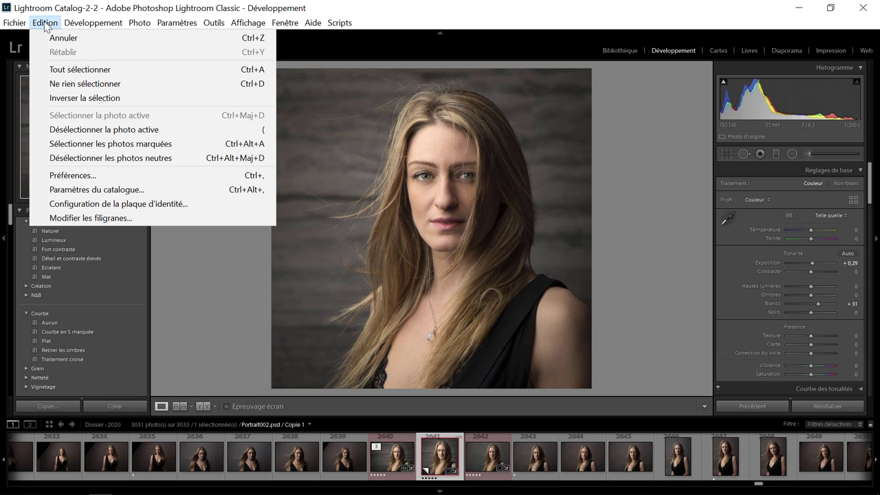
left_click(93, 190)
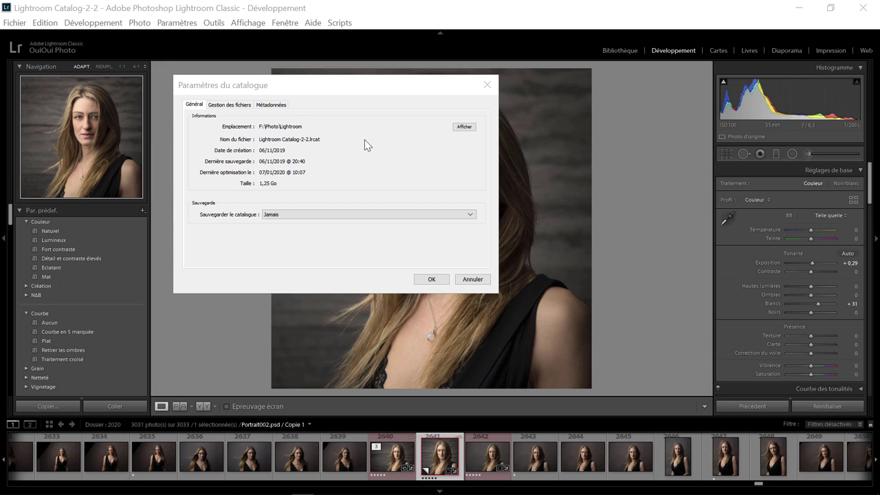
left_click(465, 128)
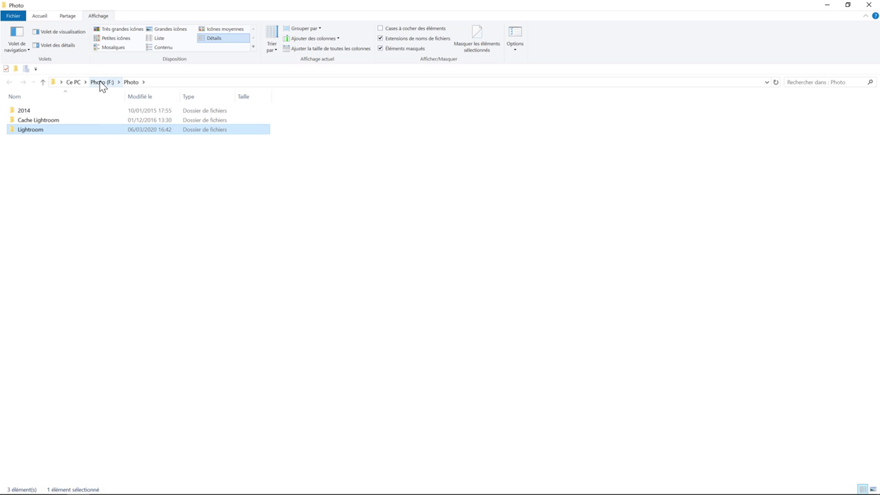
Step: Open the Lightroom subfolder of F:\Photo, which holds Lightroom Catalog-2-2.lrcat and its data folders
double_click(33, 132)
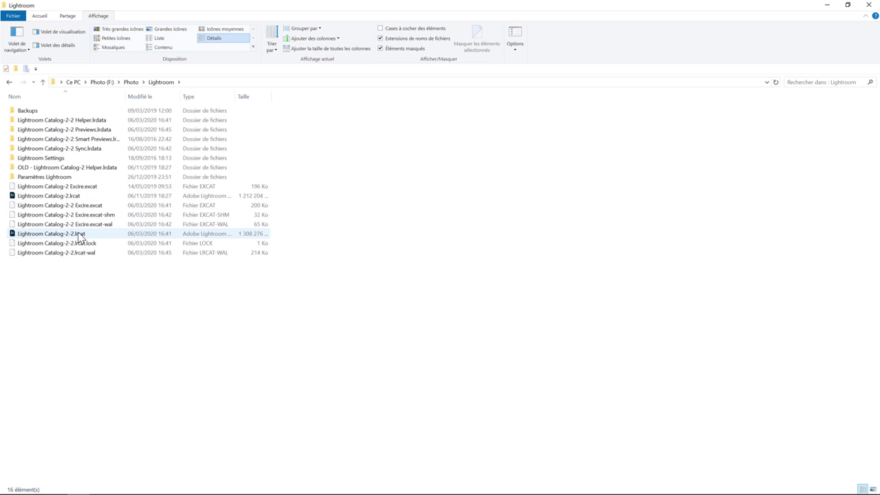
mouse_move(65, 224)
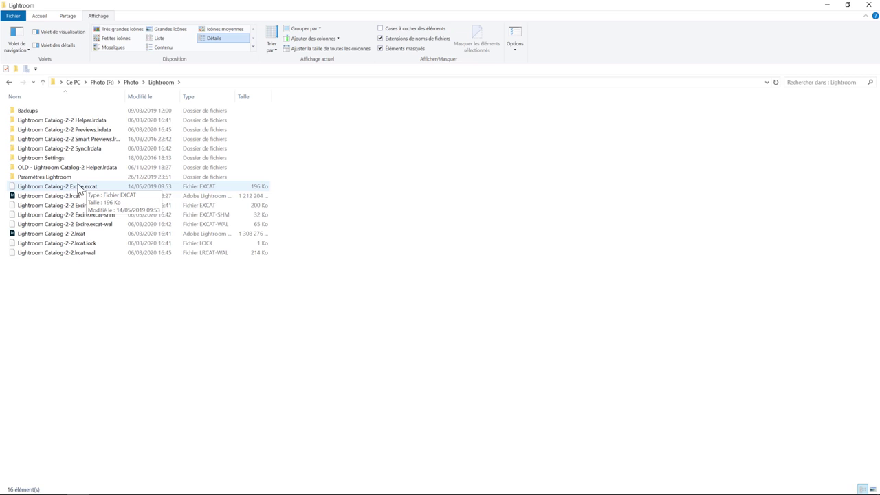
Step: Check the temporary Excire.excat-wal file in the Lightroom folder after closing Lightroom
left_click(91, 227)
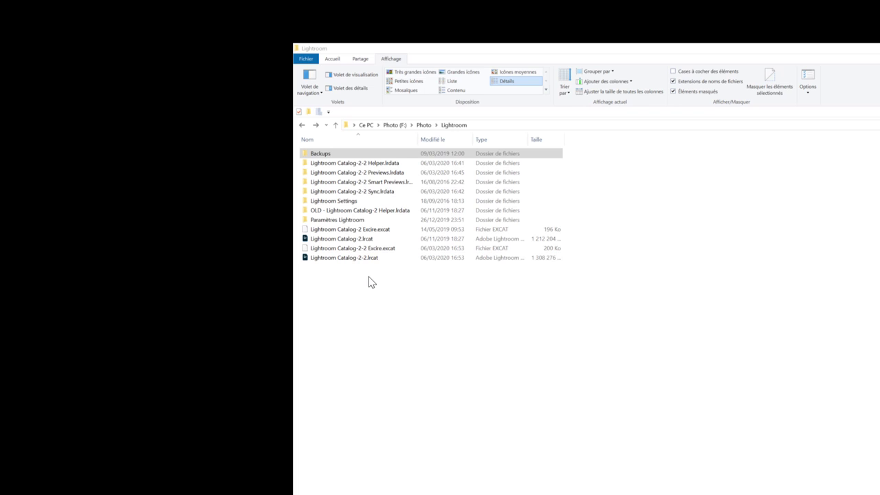
Step: Check what the Backups folder contains, then delete it
left_click(330, 156)
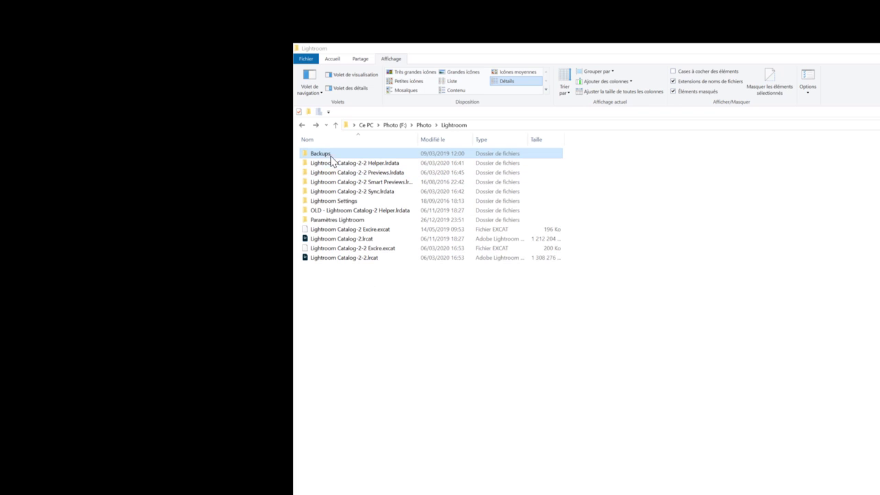
double_click(320, 155)
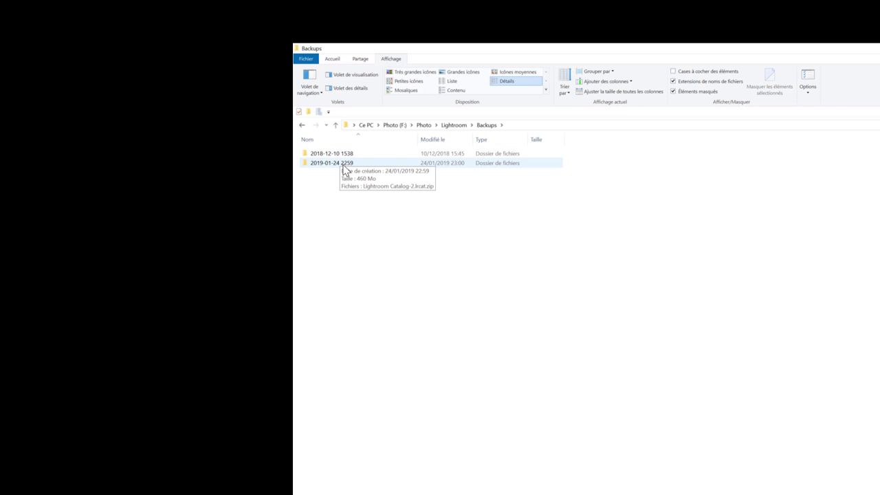
left_click(446, 129)
right_click(336, 152)
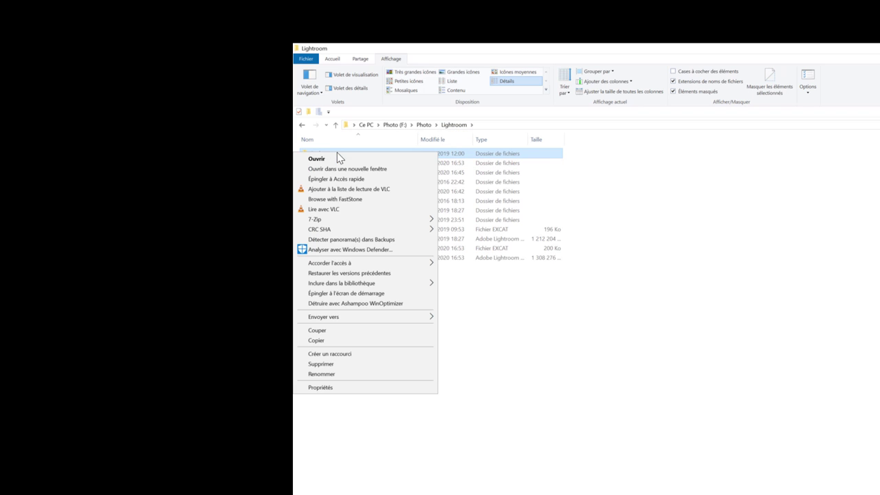
left_click(350, 364)
left_click(768, 324)
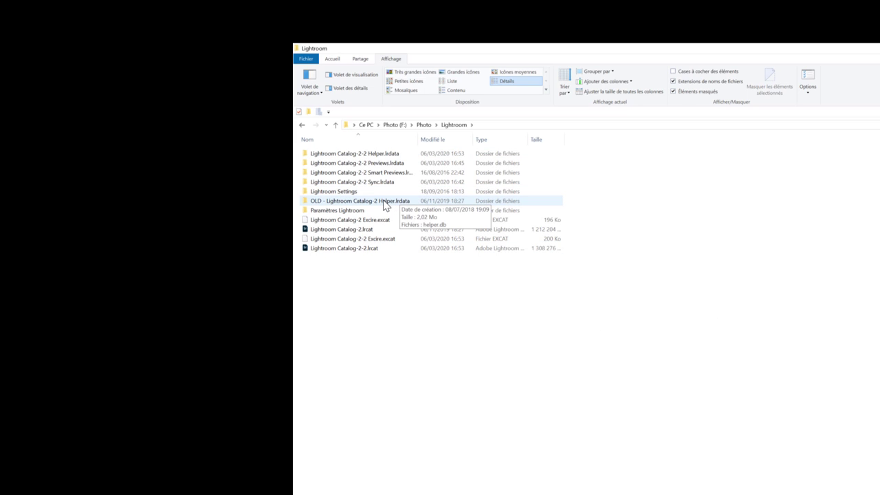
Step: Permanently delete the OLD - Lightroom Catalog-2 Helper.lrdata folder
right_click(383, 204)
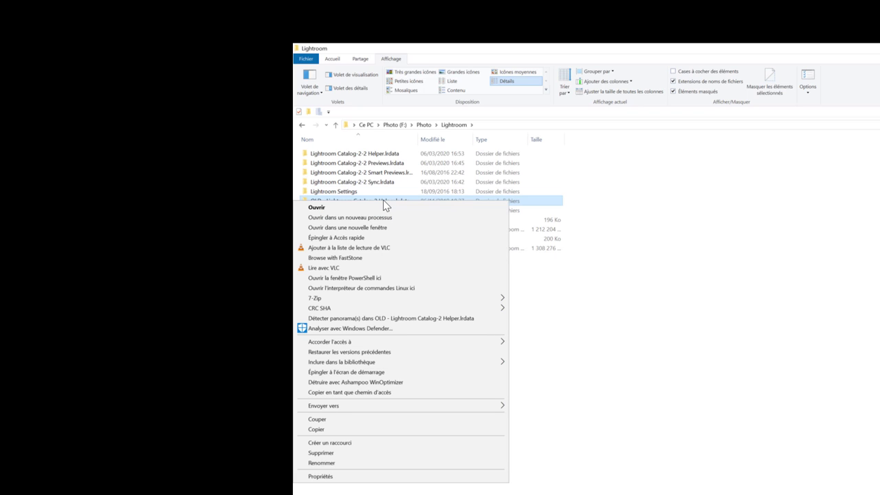
mouse_move(402, 298)
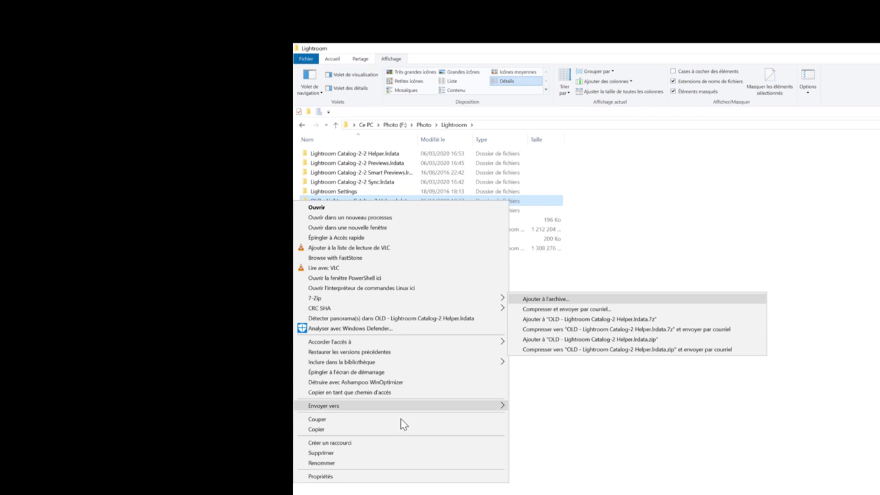
left_click(389, 452)
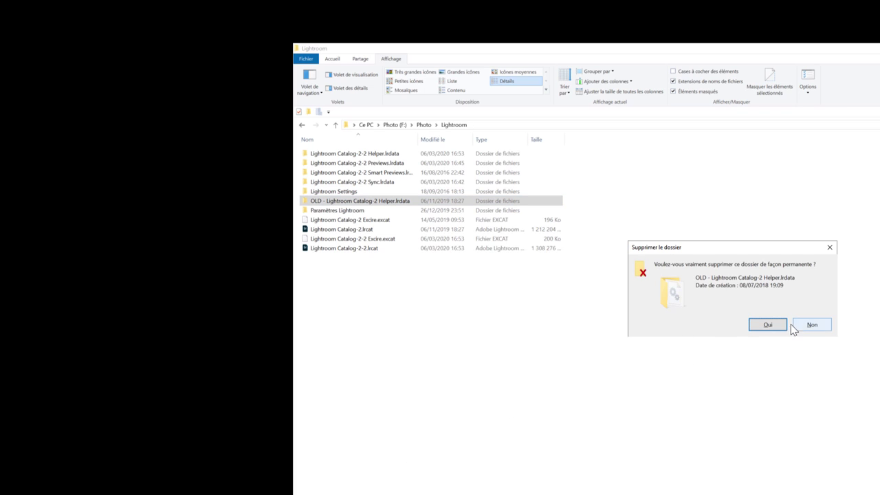
left_click(768, 325)
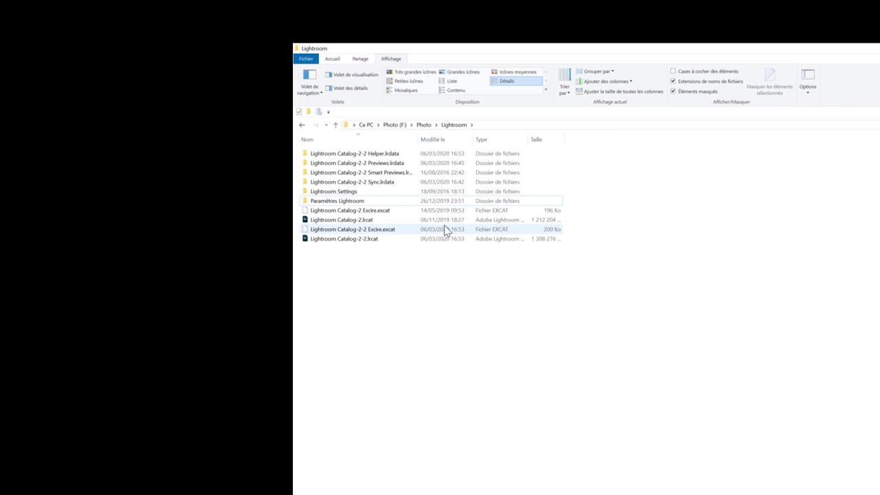
Step: Compare the contents of the Paramètres Lightroom and Lightroom Settings folders
double_click(347, 201)
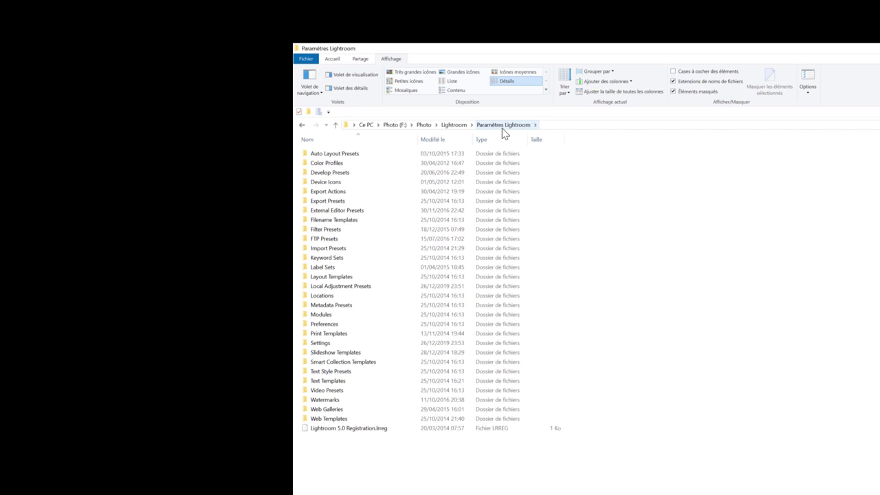
left_click(455, 126)
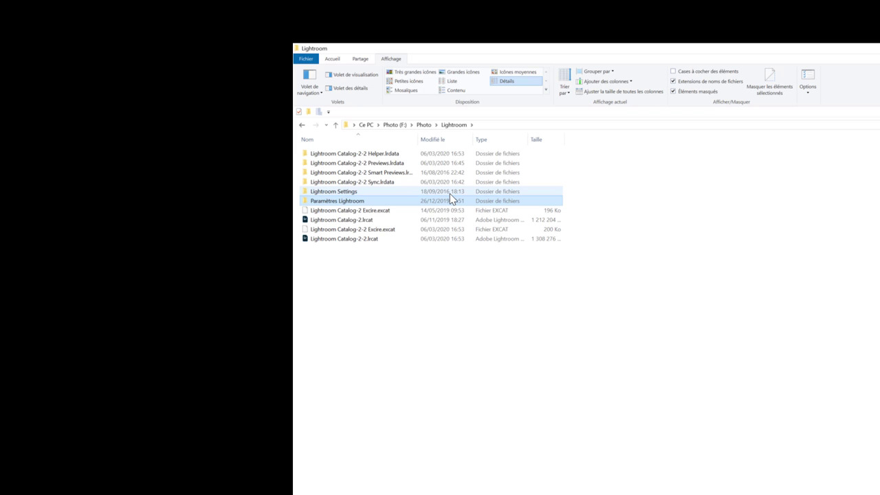
double_click(342, 192)
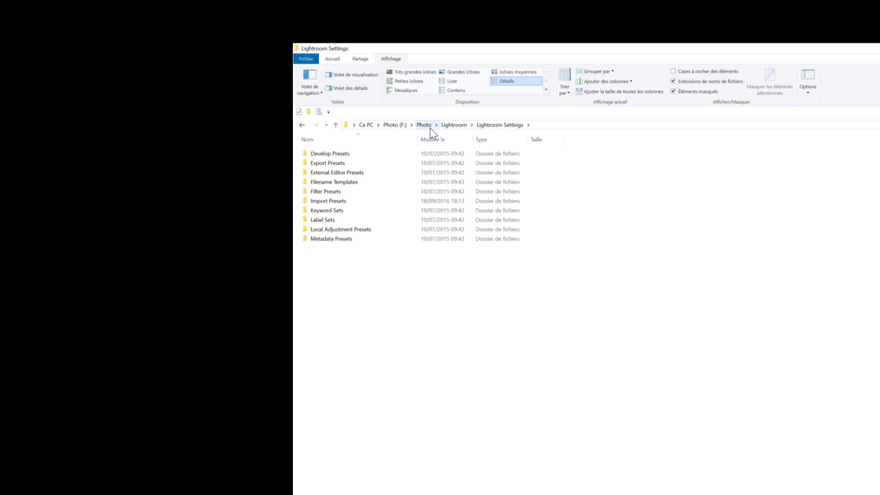
left_click(428, 130)
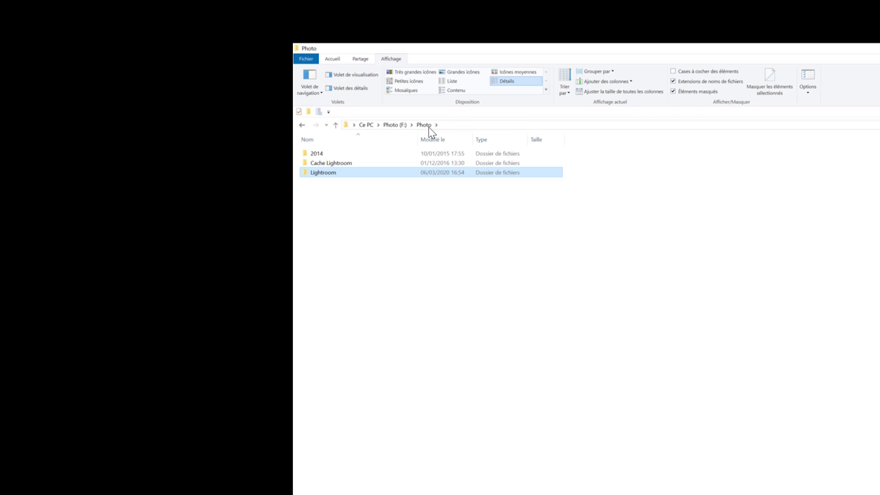
double_click(348, 178)
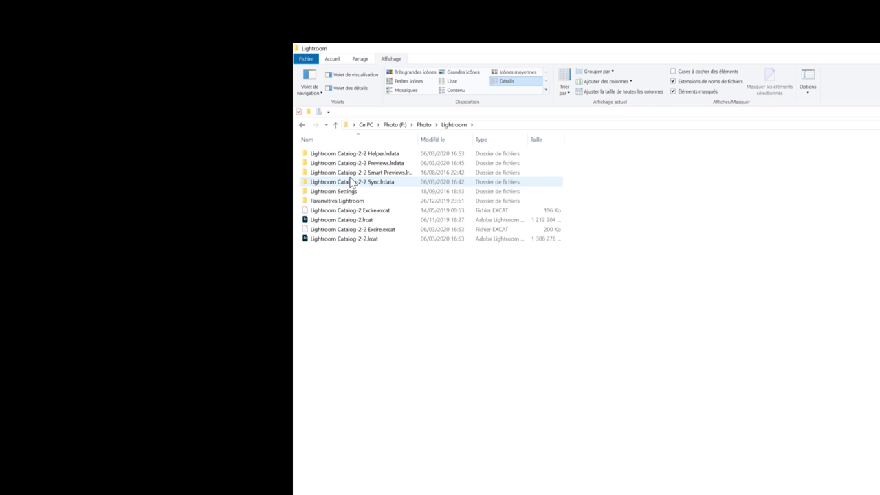
Step: Delete the Lightroom Settings folder, keeping Paramètres Lightroom
right_click(355, 193)
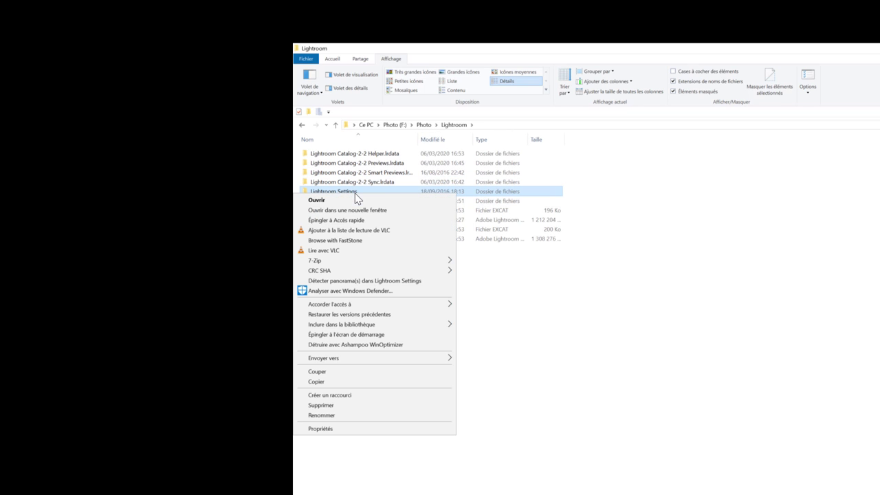
left_click(363, 406)
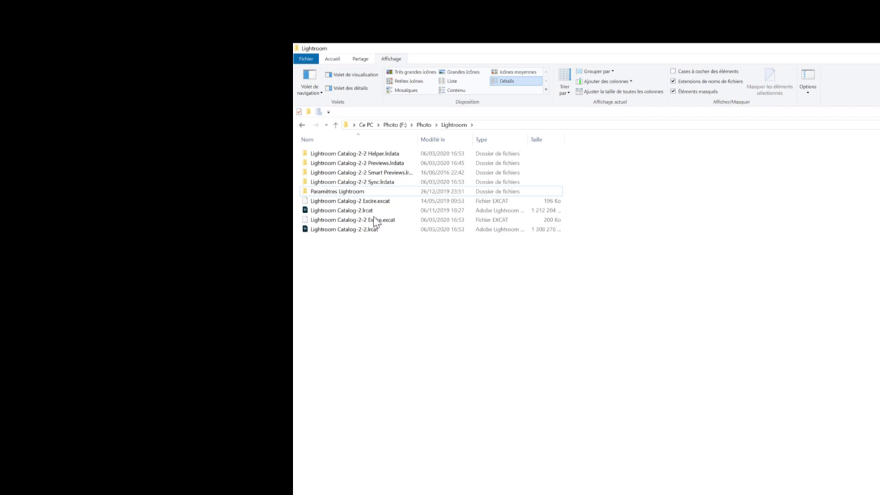
left_click(353, 195)
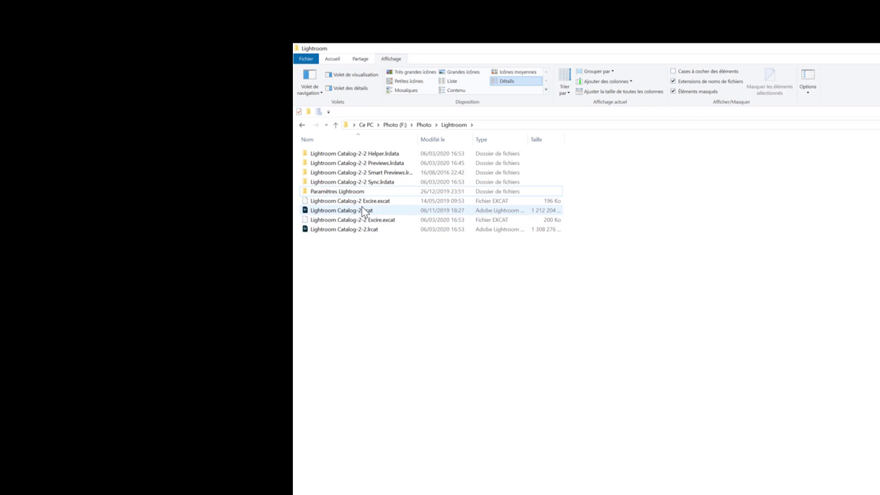
Step: Delete the old Lightroom Catalog-2.lrcat and the older 14/05/2019 Excire.excat file
right_click(362, 208)
left_click(351, 378)
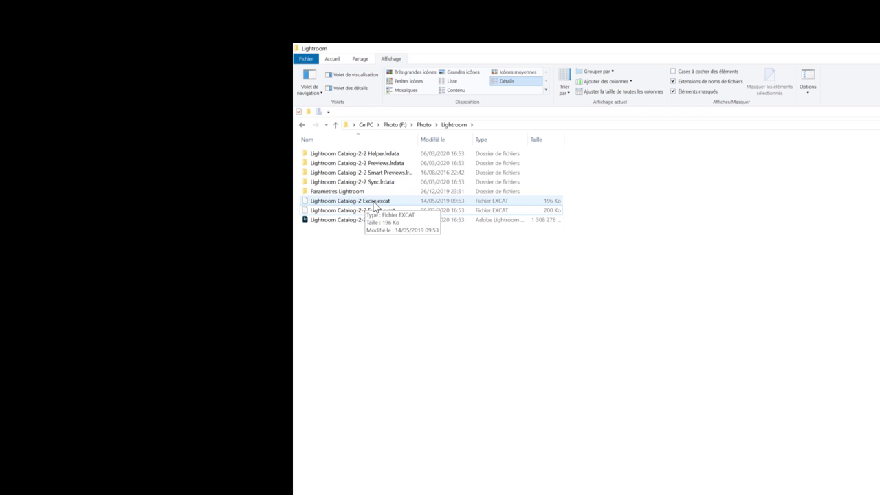
left_click(361, 205)
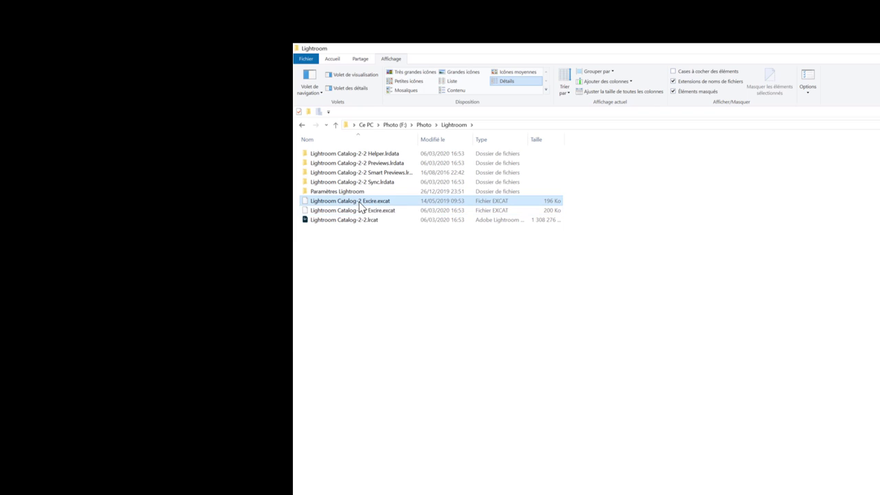
right_click(360, 206)
left_click(363, 361)
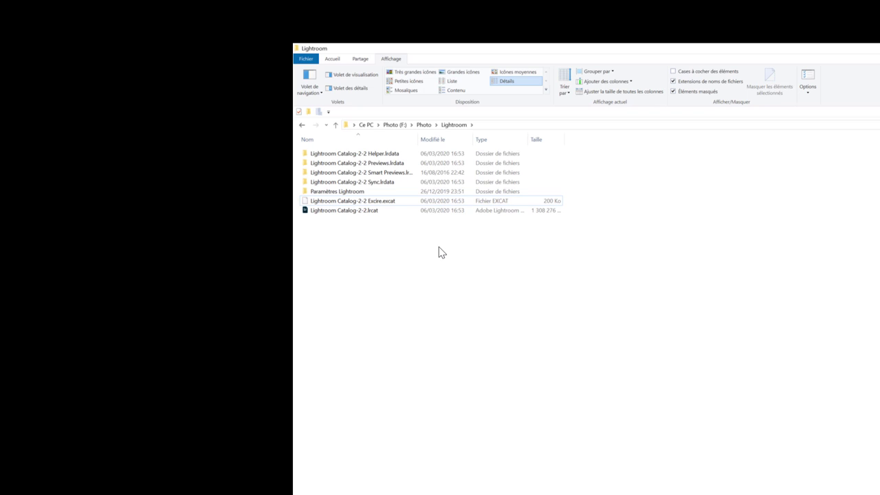
Step: Start renaming Lightroom Catalog-2-2.lrcat, entering OuiOuiPhoto as the new name
right_click(335, 210)
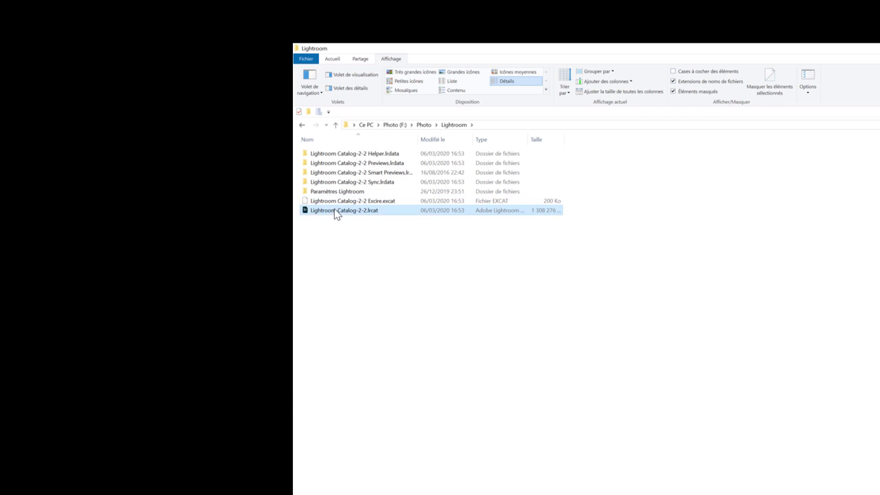
left_click(343, 387)
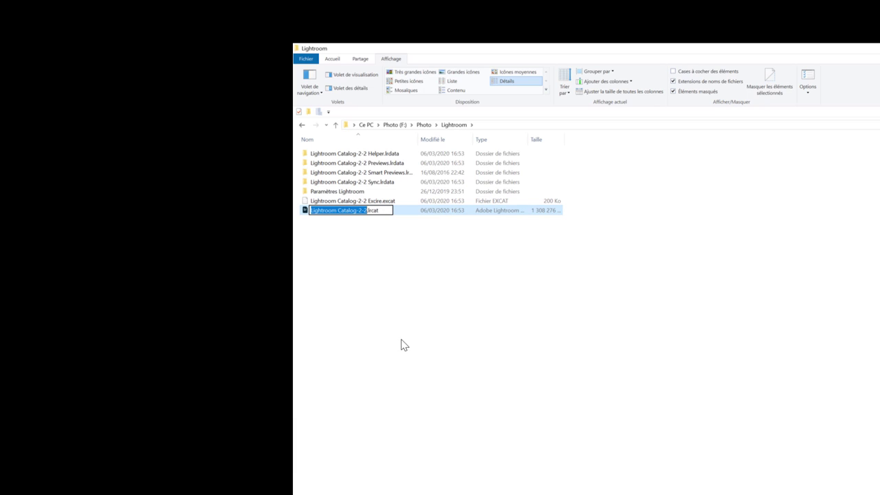
type("O")
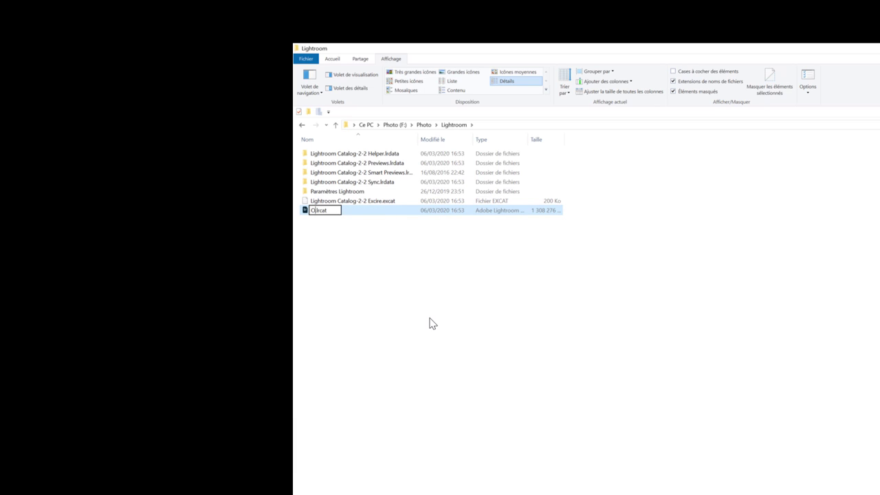
type("uiOuiPhoto")
Step: Commit OuiOuiPhoto.lrcat, then rename the Excire catalog file to OuiOuiPhoto.excat
key("Return")
left_click(332, 204)
right_click(332, 206)
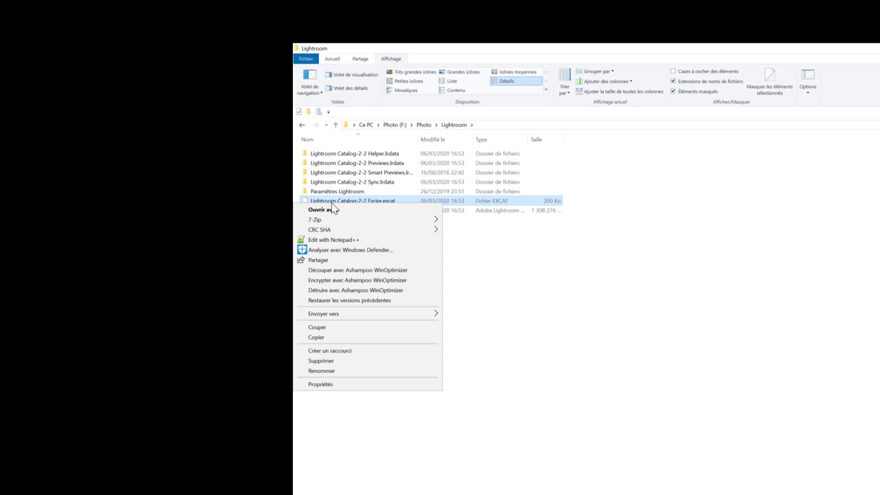
left_click(335, 372)
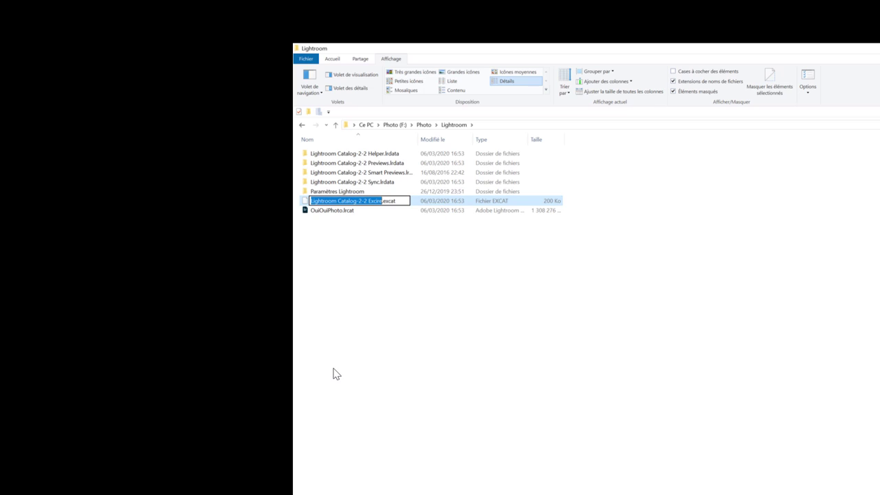
type("OuiOui")
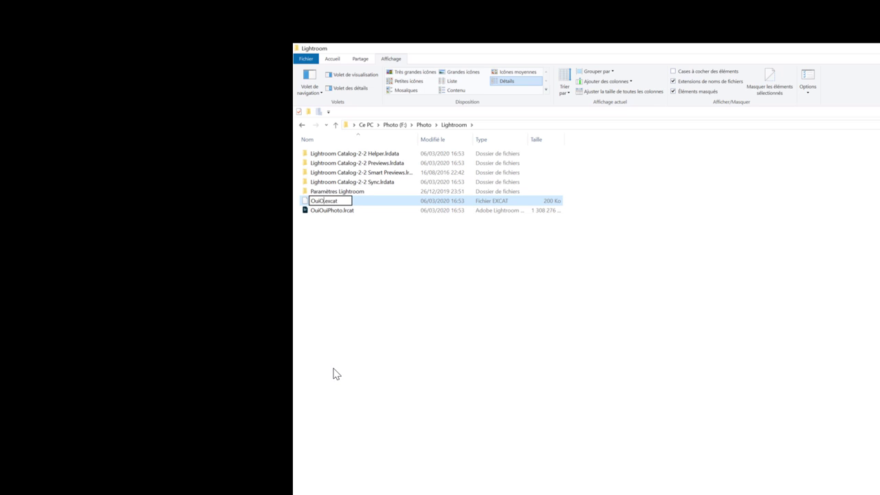
type("Photo")
left_click(350, 236)
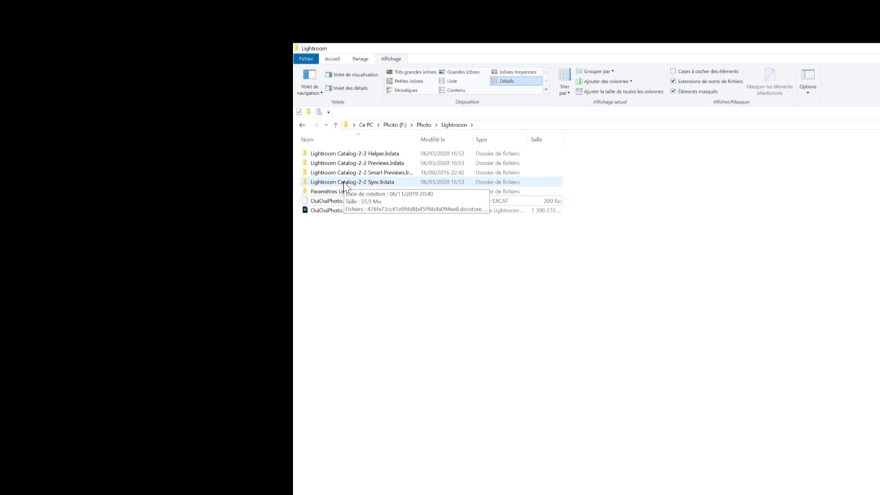
Step: Rename Lightroom Catalog-2-2 Sync.lrdata to OuiOuiPhoto Sync.lrdata
left_click(350, 185)
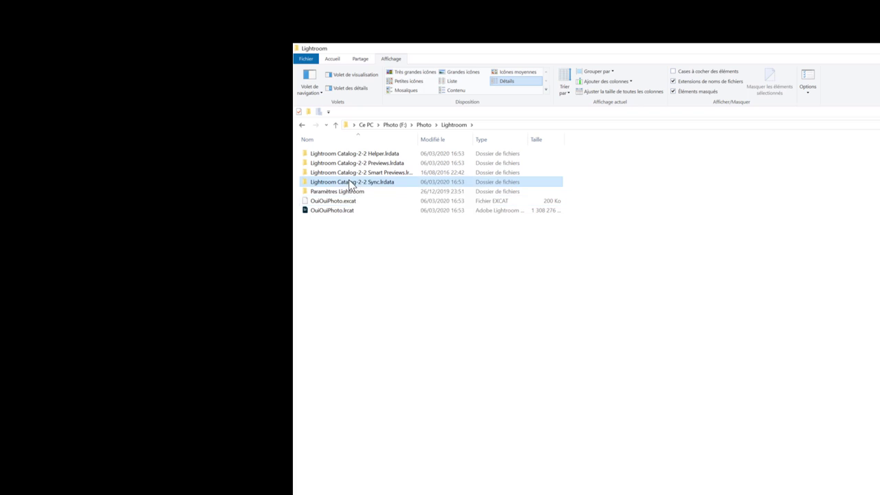
right_click(351, 184)
left_click(343, 400)
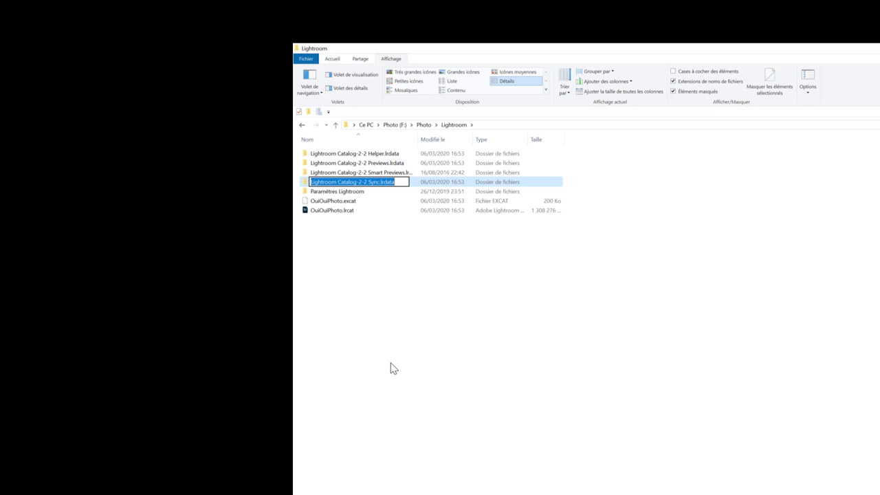
key("End")
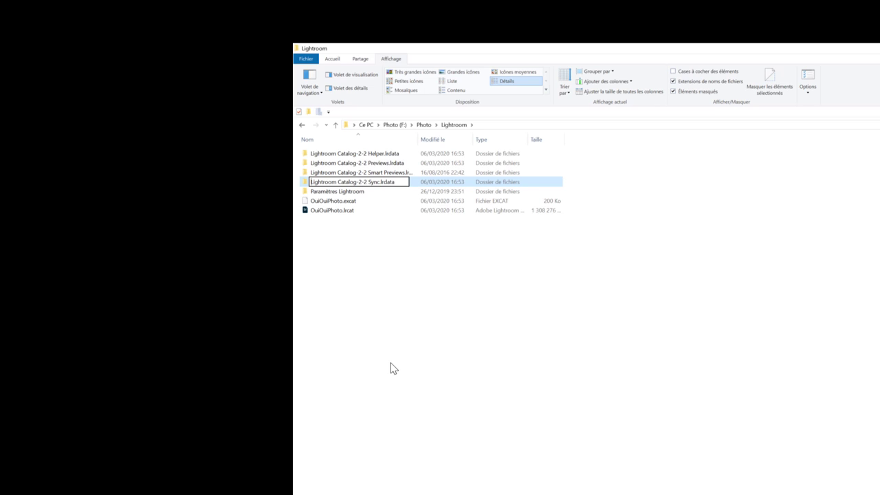
type("OuiOu")
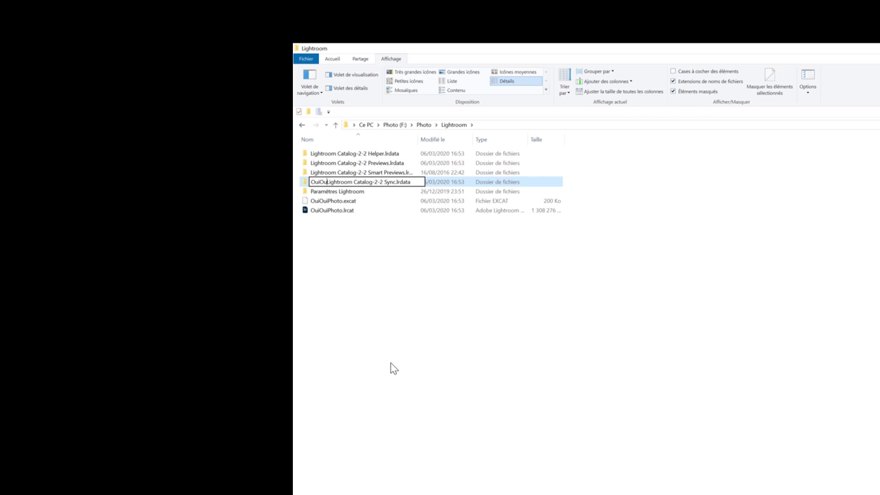
type("iPhoto")
key("Delete")
key("Delete")
key("Delete")
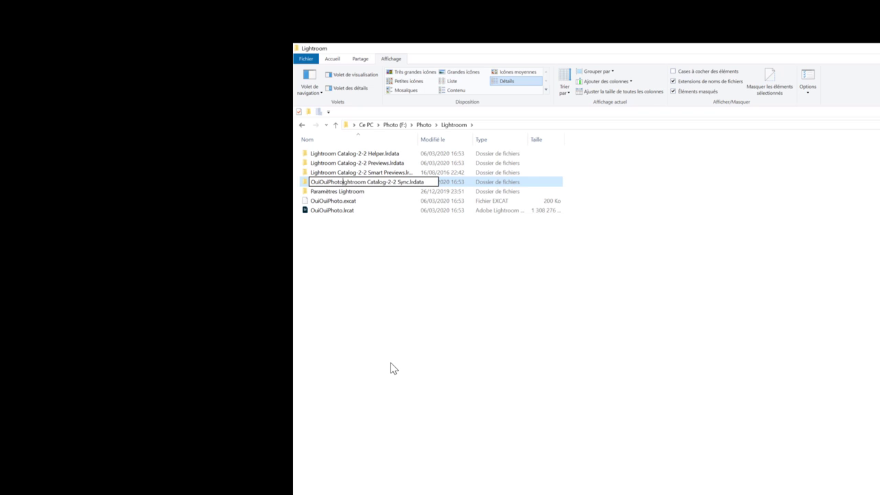
key("Delete")
key("Delete")
key("Delete")
key("Delete")
key("Delete")
key("Delete")
key("BackSpace")
key("BackSpace")
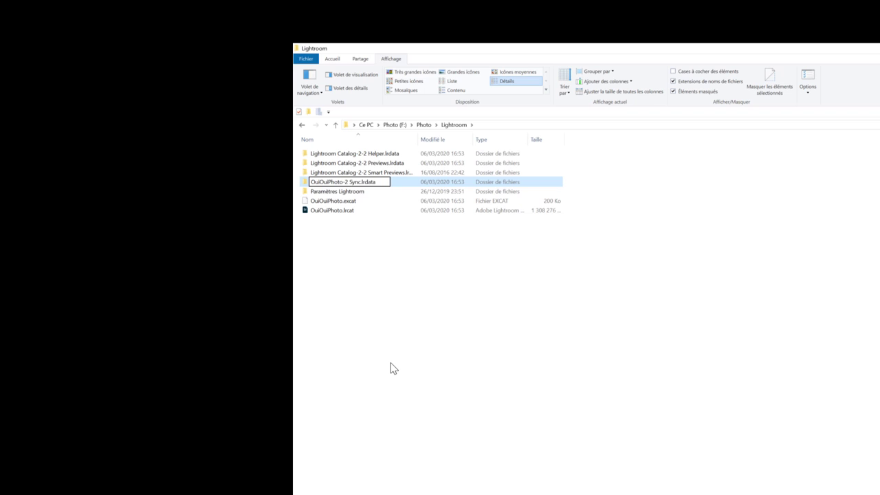
key("BackSpace")
key("BackSpace")
key("Return")
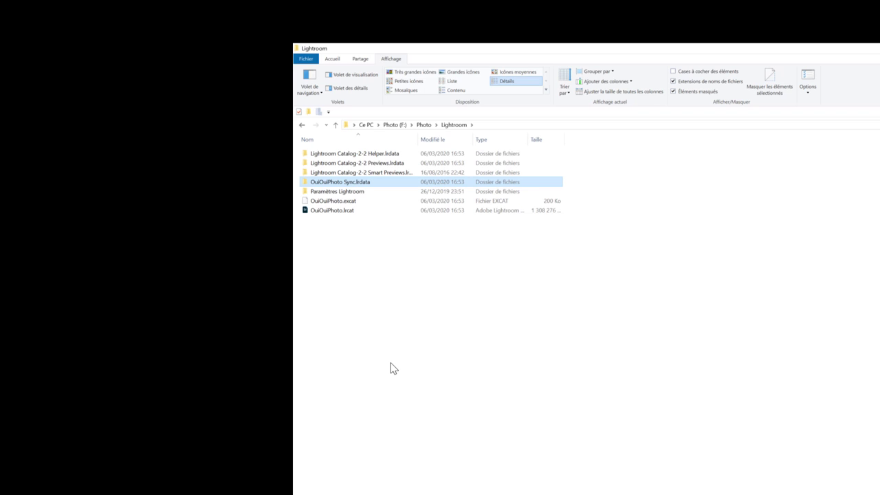
Step: Rename the Smart Previews folder to OuiOuiPhoto Smart Previews.lrdata
right_click(330, 172)
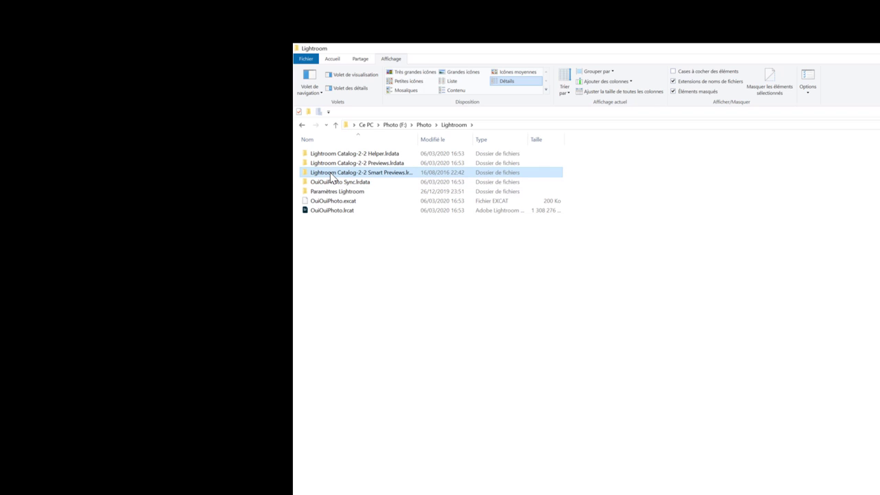
left_click(338, 396)
left_click_drag(368, 172, 307, 175)
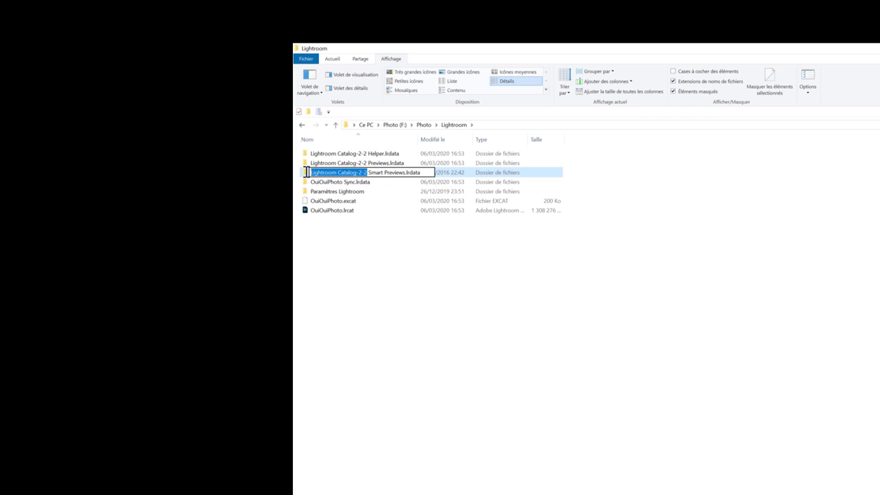
type("OuiO")
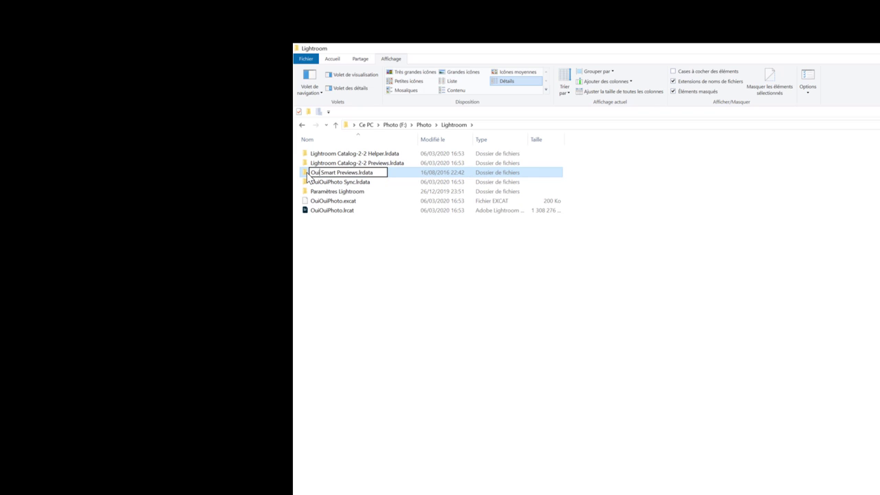
type("uiPhoto")
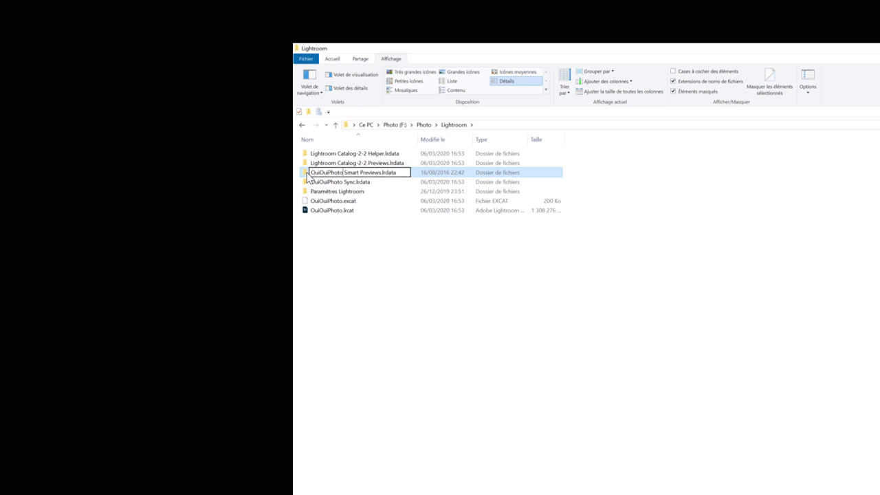
key("Return")
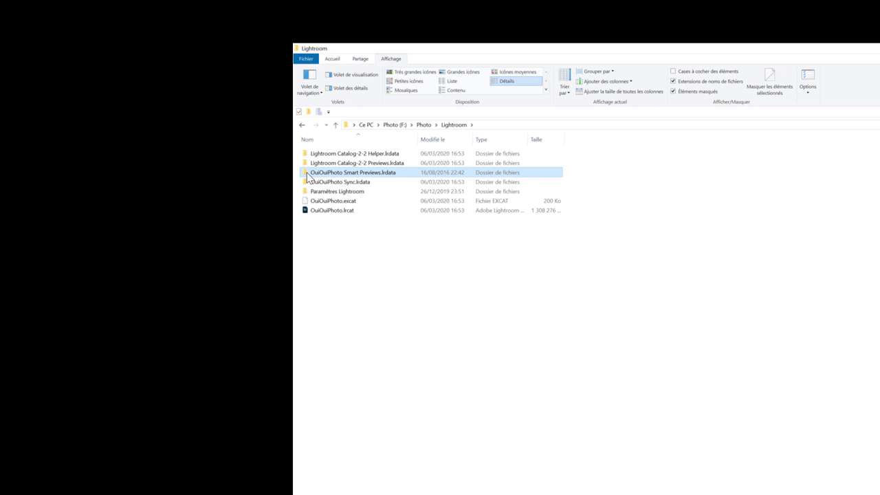
Step: Rename the Previews folder to OuiOuiPhoto Previews.lrdata
left_click(327, 162)
right_click(297, 163)
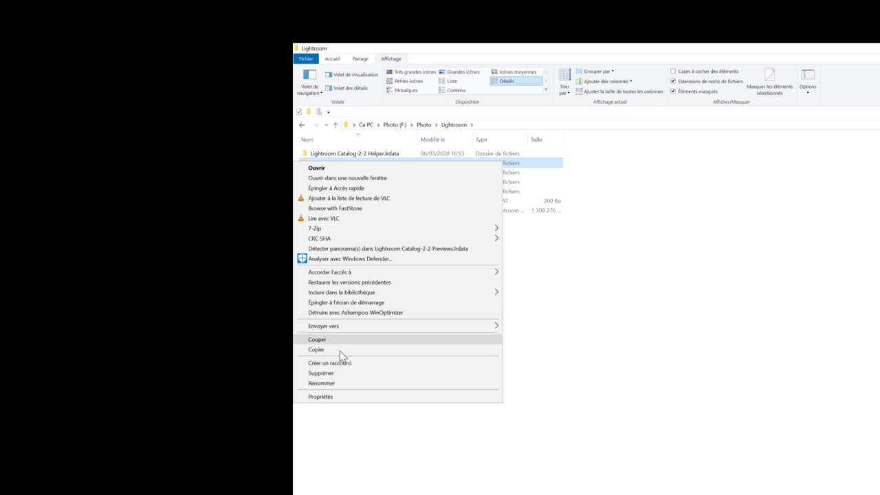
left_click(334, 383)
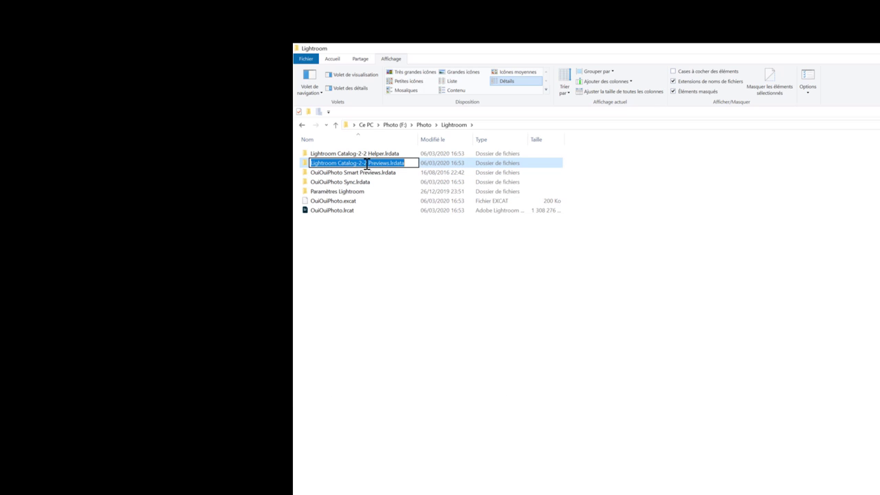
left_click_drag(368, 163, 309, 165)
type("OuiOuiP")
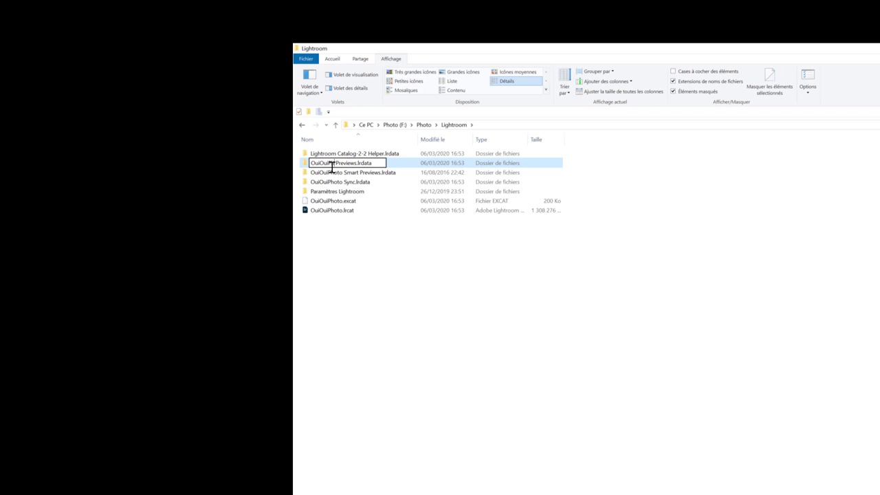
type("hoto")
key("Return")
Step: Replace the 'Lightroom Catalog-2-2' prefix so the Helper folder becomes 'OuiOuiPhoto Helper.lrdata'
left_click(337, 154)
right_click(337, 155)
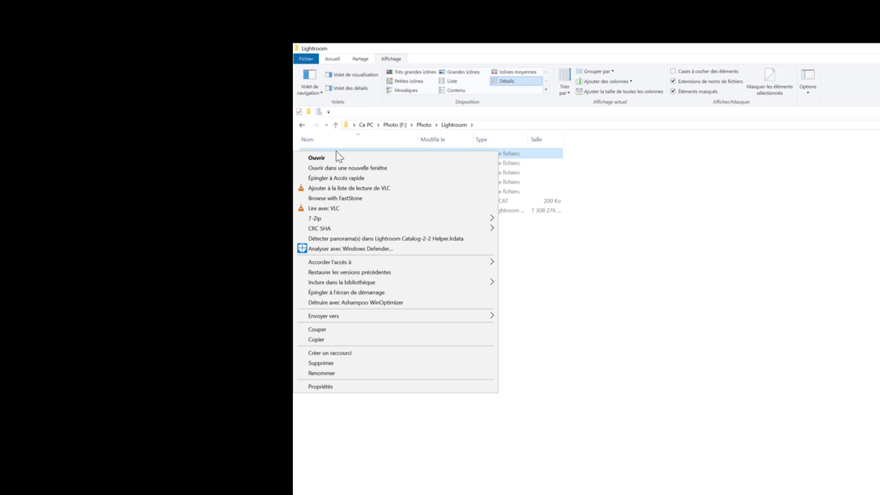
left_click(330, 374)
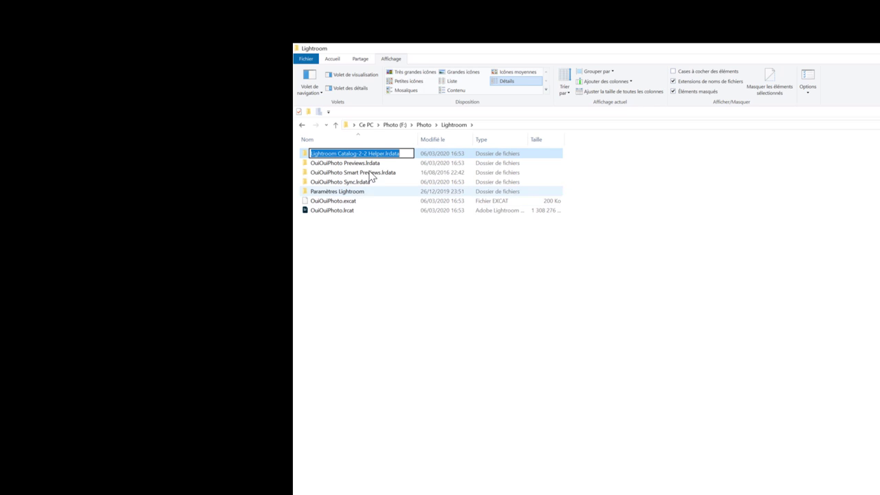
left_click_drag(368, 154, 300, 159)
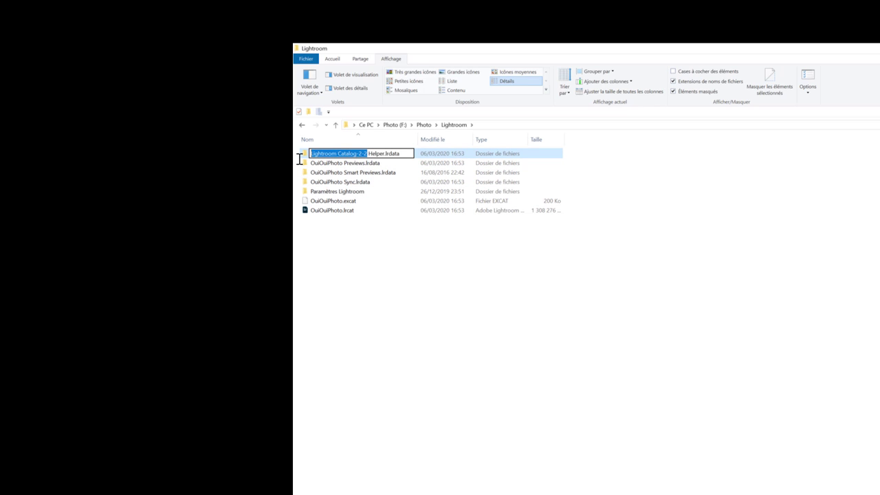
type("OuiOu")
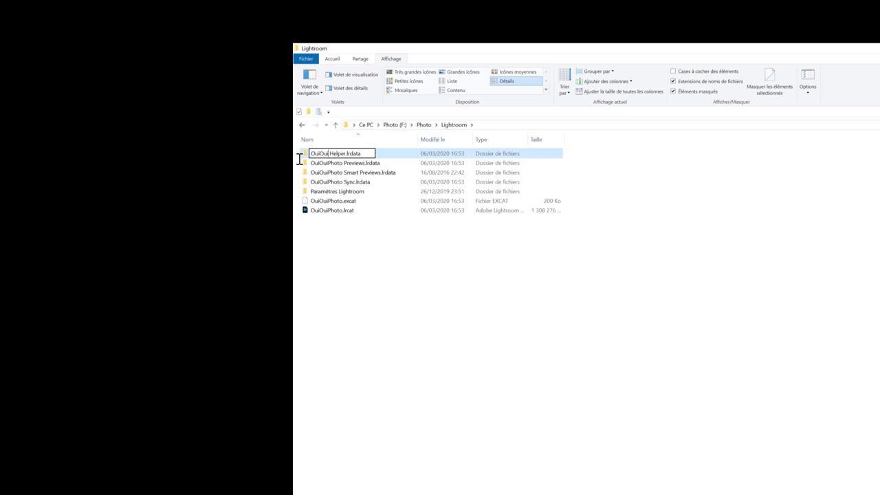
type("iPhoto")
key("Return")
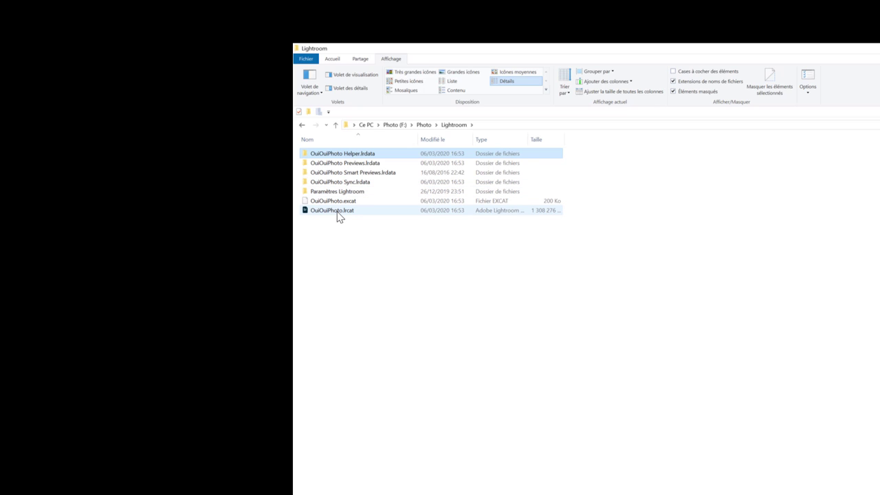
Step: Launch OuiOuiPhoto.lrcat from File Explorer in Lightroom Classic
double_click(337, 213)
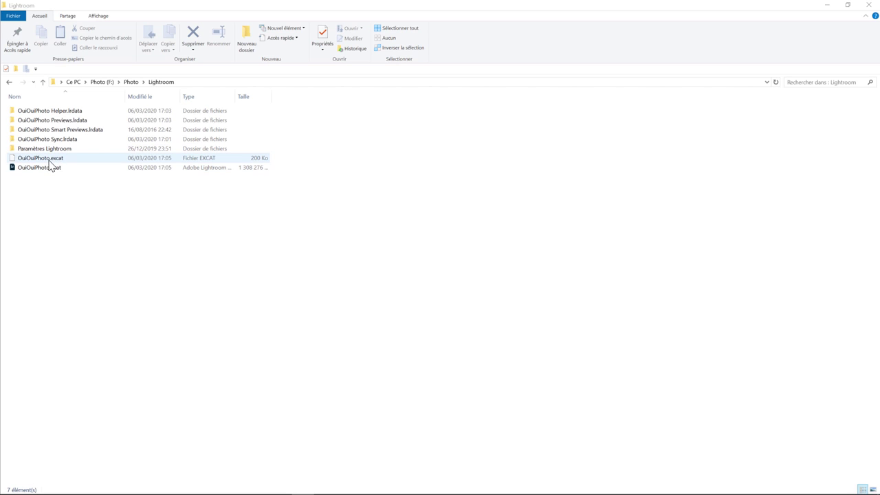
Step: Add 'Excire' to the OuiOuiPhoto.excat file name, making it 'OuiOuiPhoto Excire.excat'
right_click(45, 160)
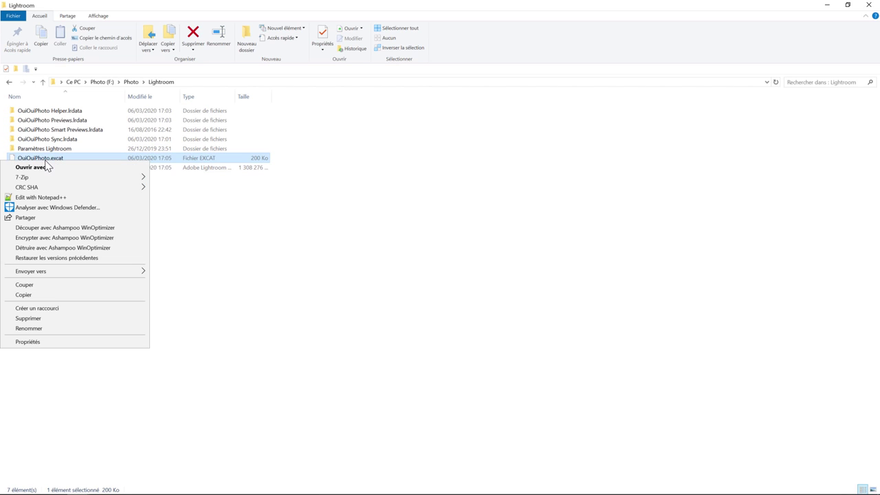
left_click(60, 328)
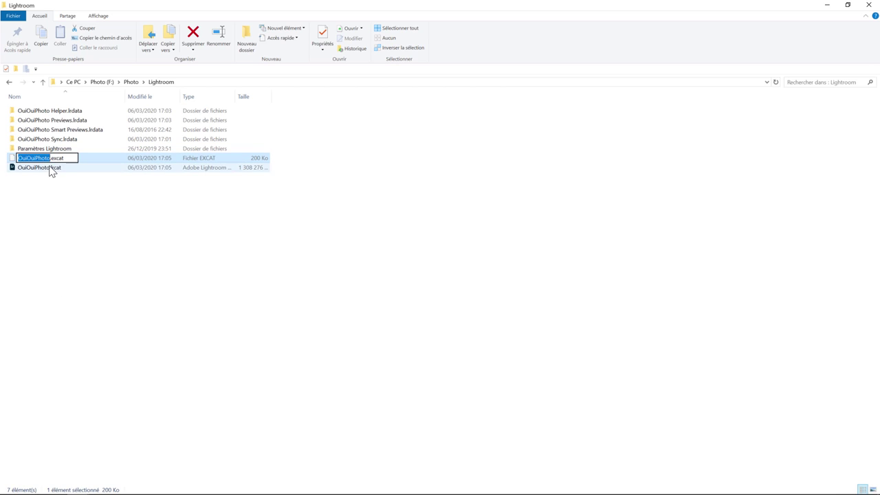
key("End")
type("Exire.ex")
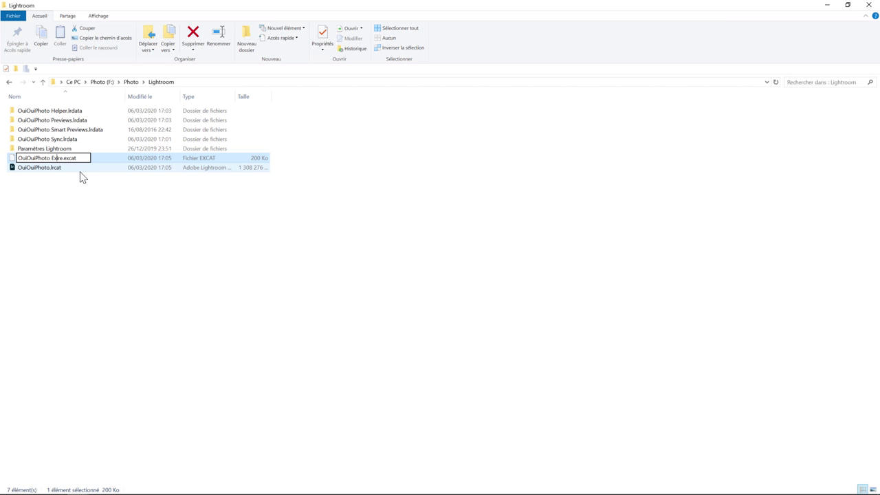
type("c")
key("Return")
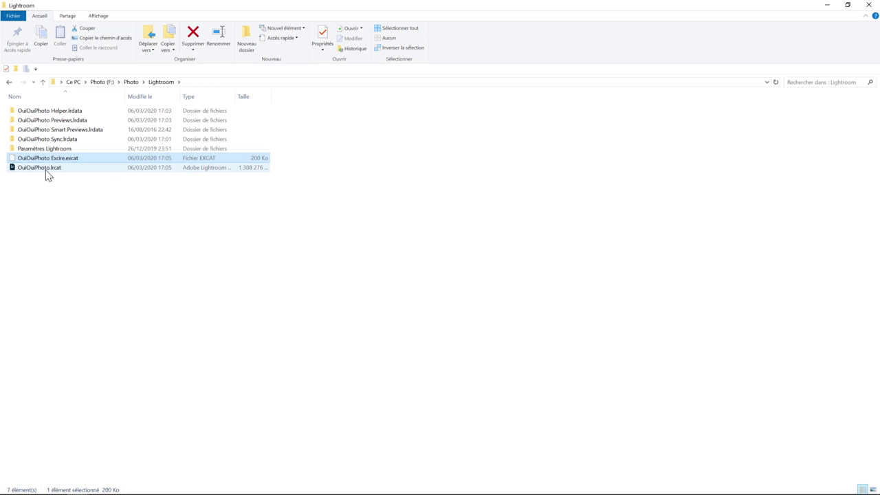
Step: Launch OuiOuiPhoto.lrcat again from File Explorer in Lightroom Classic
double_click(46, 170)
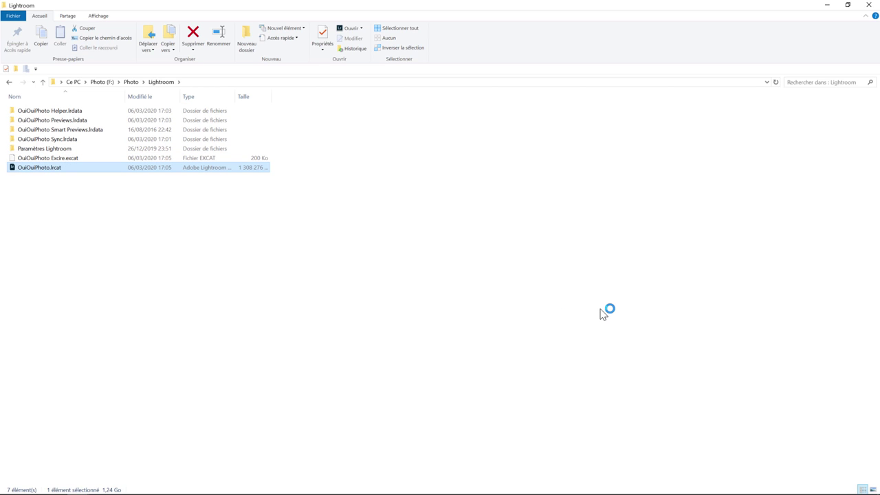